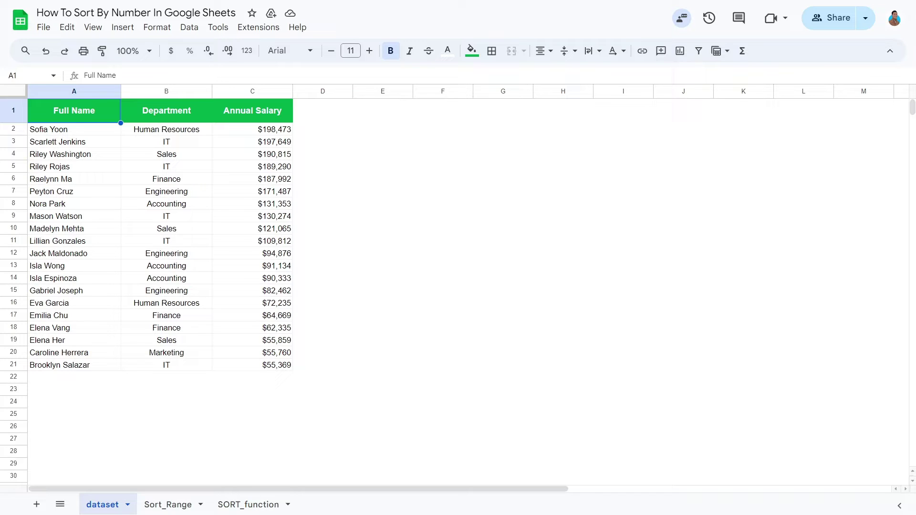
Add filter dropdowns to the table headers, then try and undo a stray filter on an empty cell.
click(177, 157)
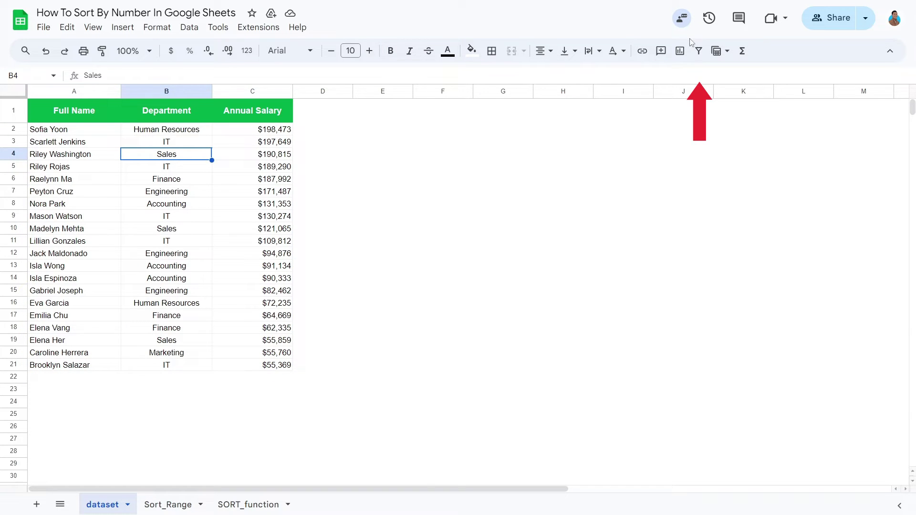
click(699, 51)
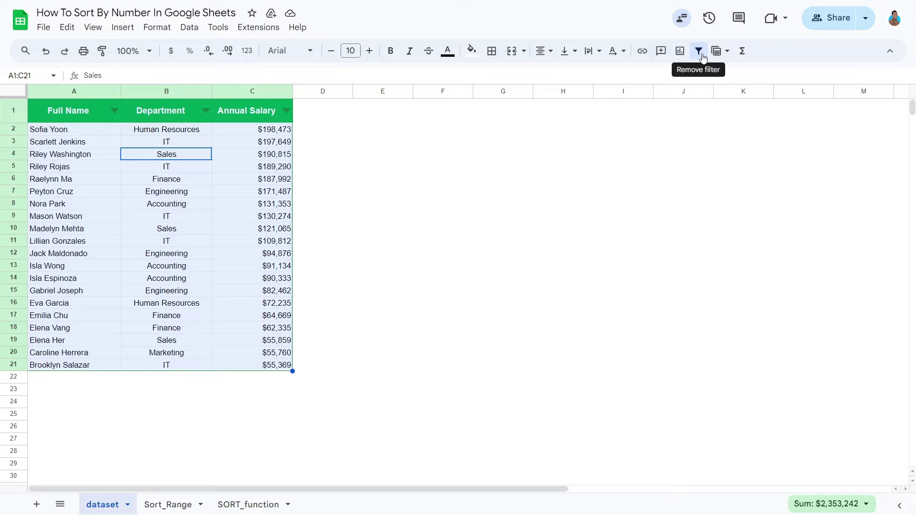
click(461, 190)
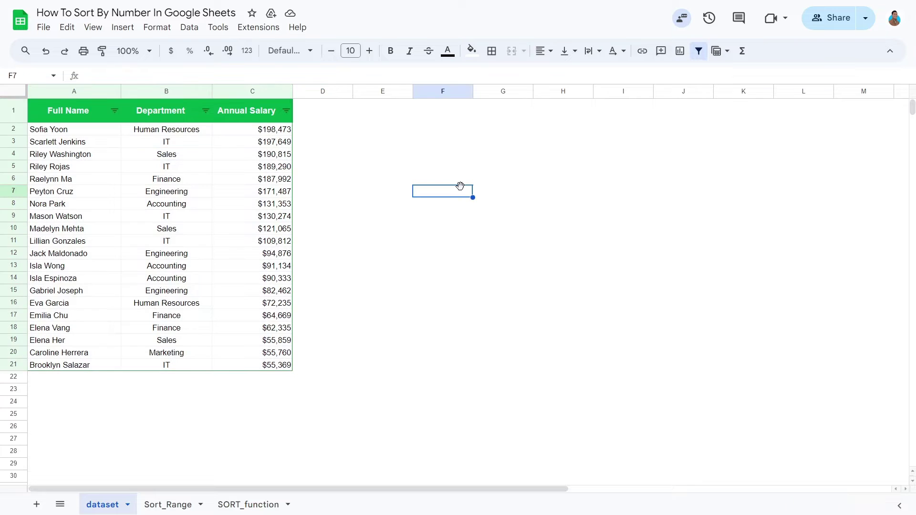
click(698, 52)
click(700, 52)
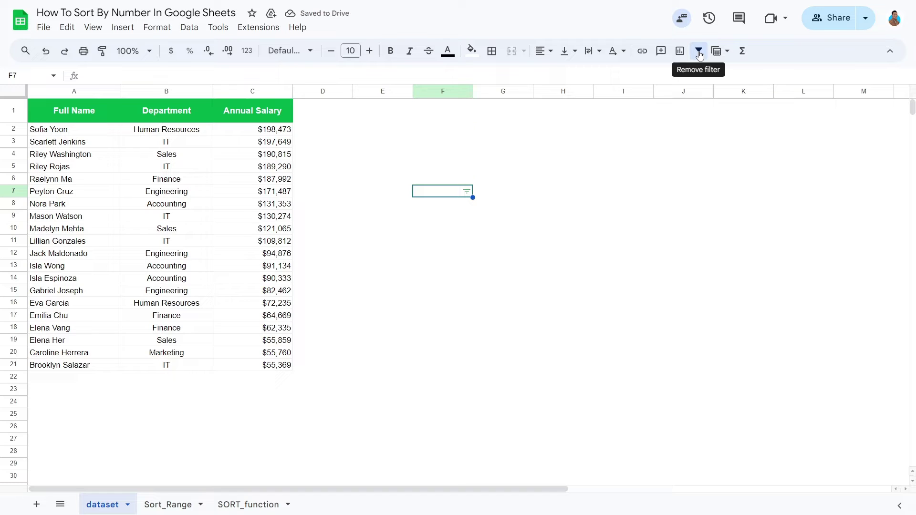
click(700, 52)
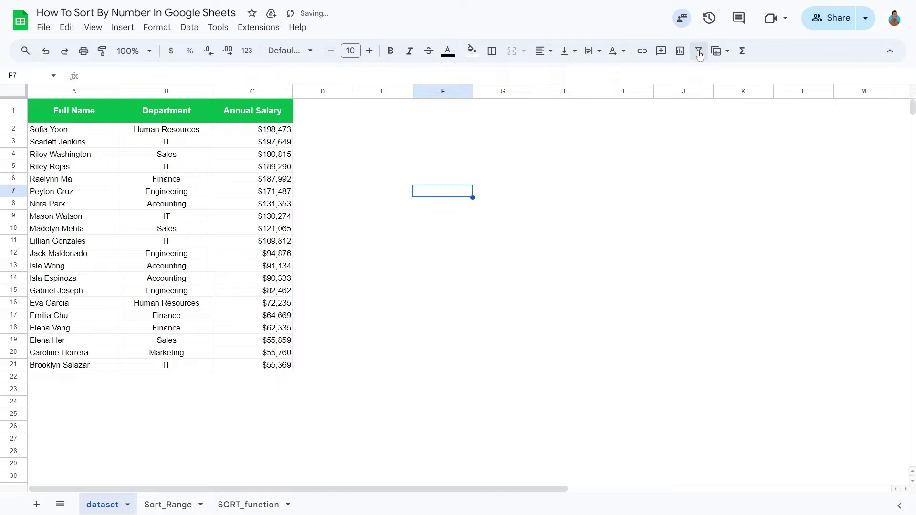
Re-create the filter on the salary table headers from a header cell with Ctrl+Alt+R.
click(278, 120)
key(ctrl+alt+r)
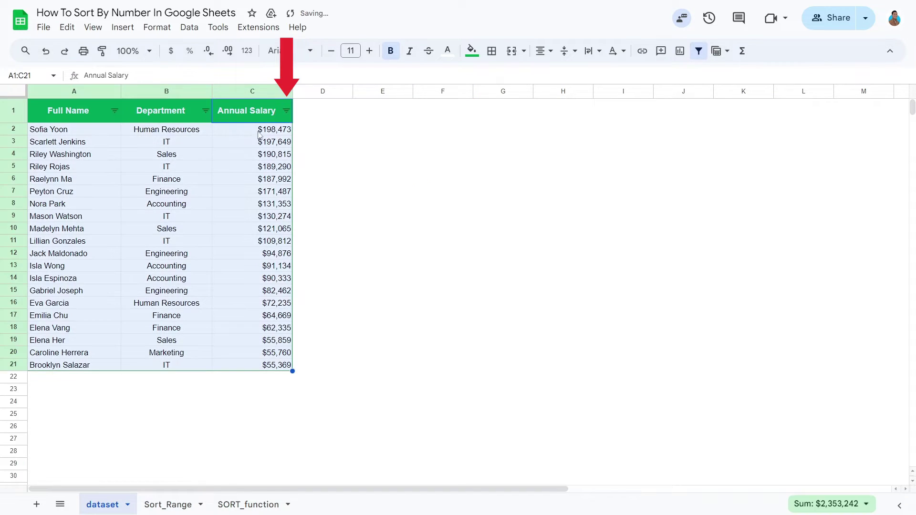
Sort the table by Annual Salary highest first, then alphabetically by Full Name.
click(286, 112)
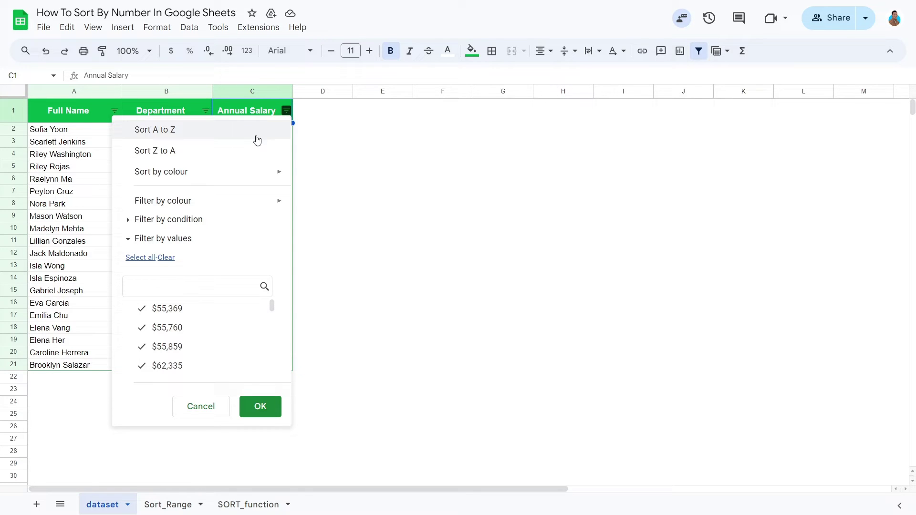
click(248, 152)
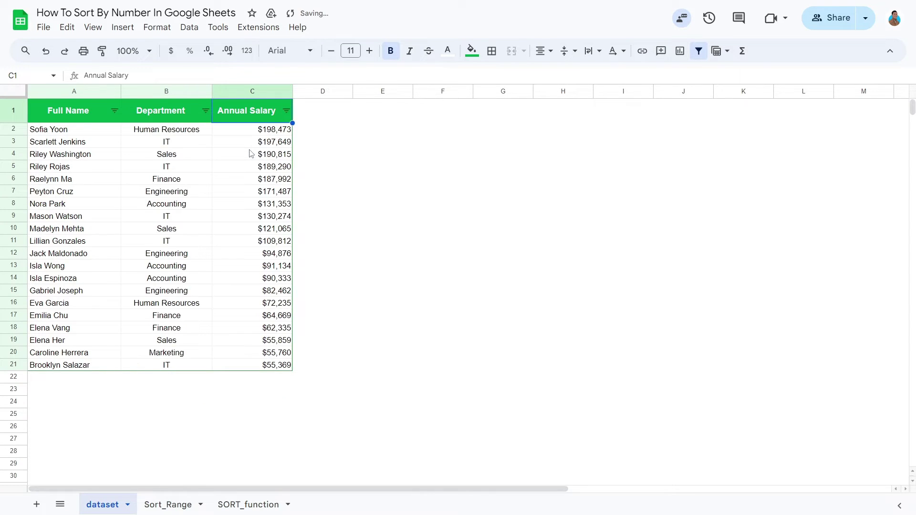
click(114, 111)
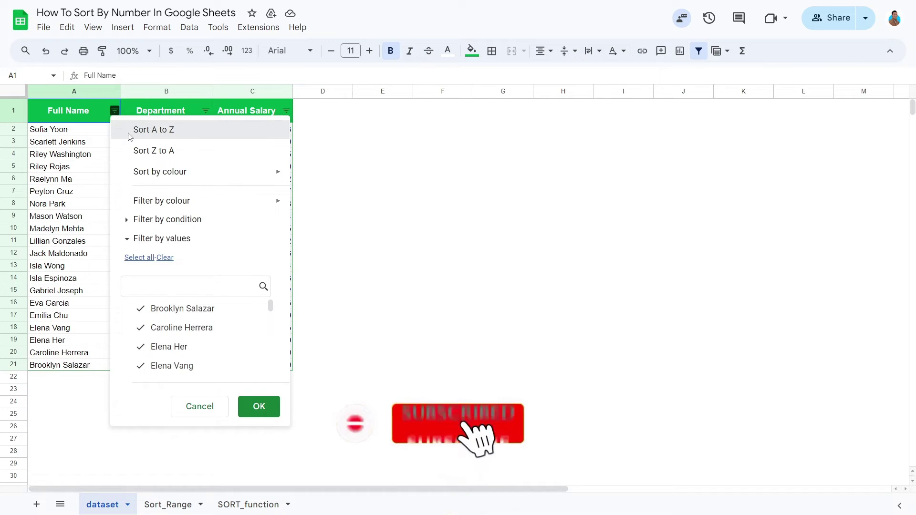
click(150, 130)
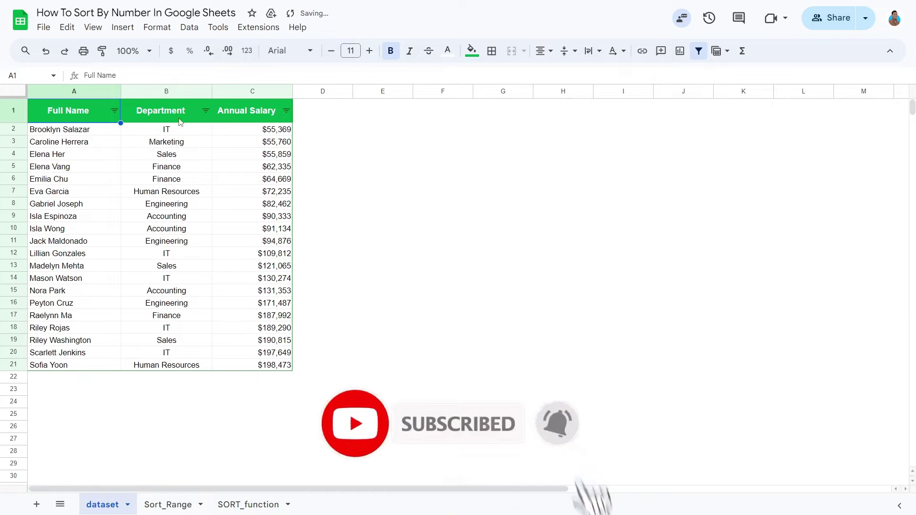
Sort the table alphabetically by Department and bring its sort options back up.
click(206, 110)
click(191, 132)
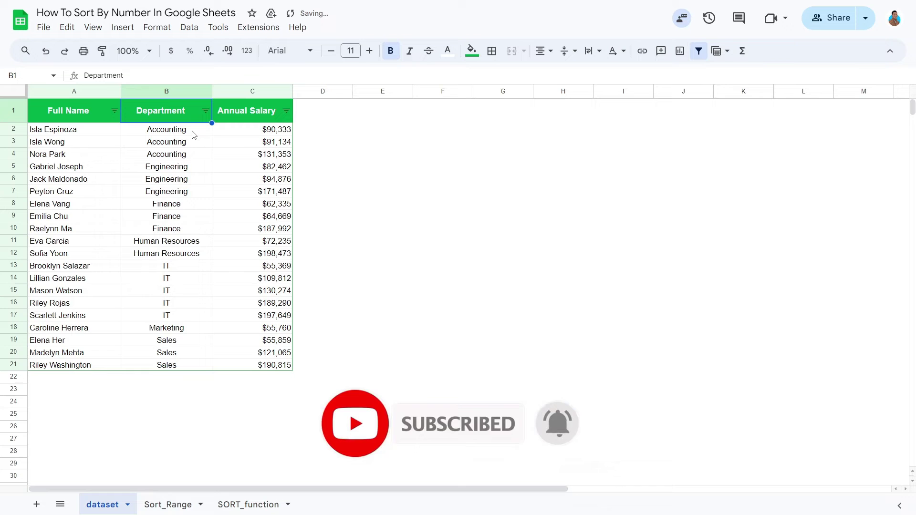
click(206, 111)
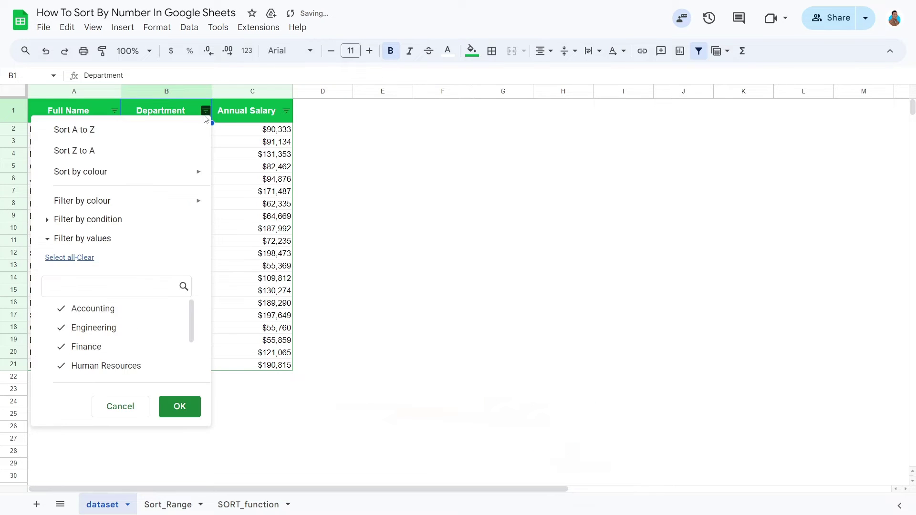
Reverse the Department sort to restore highest-salary-first order, then remove the table filter.
click(192, 151)
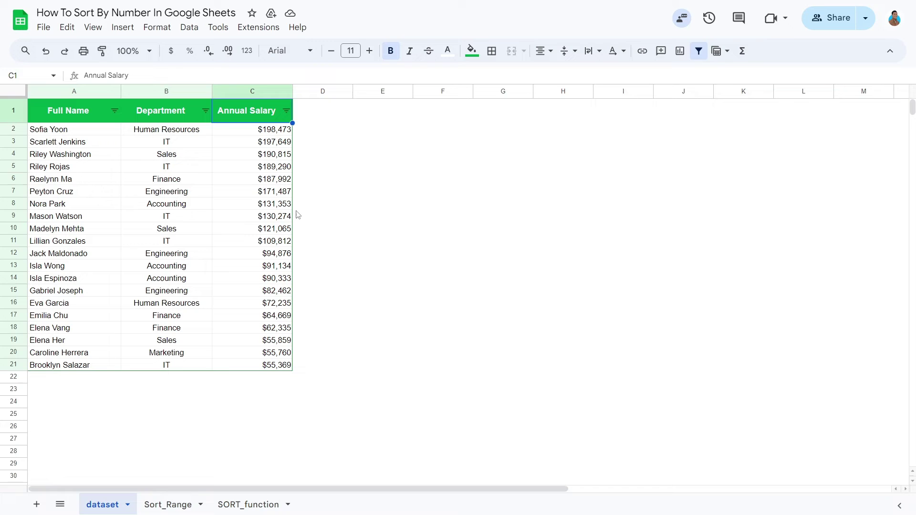
click(700, 52)
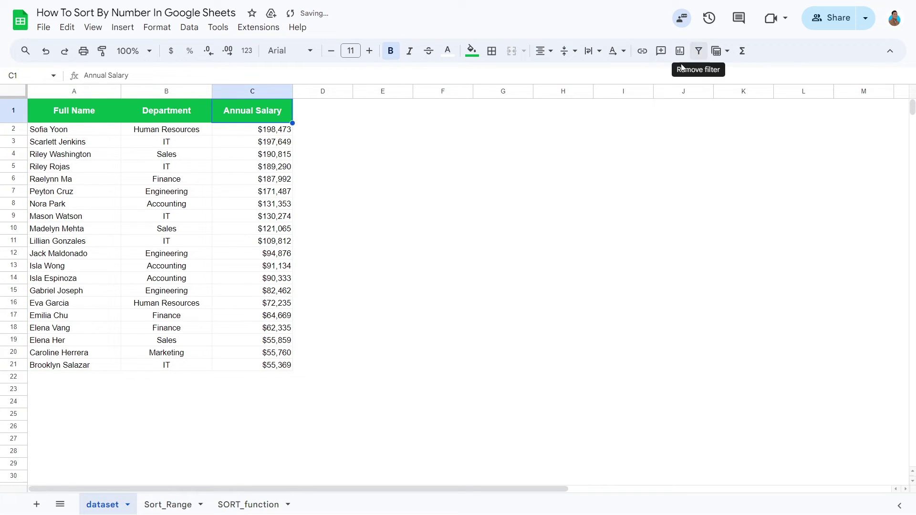
Put a filter on the Annual Salary column alone and inspect its filter options.
click(258, 90)
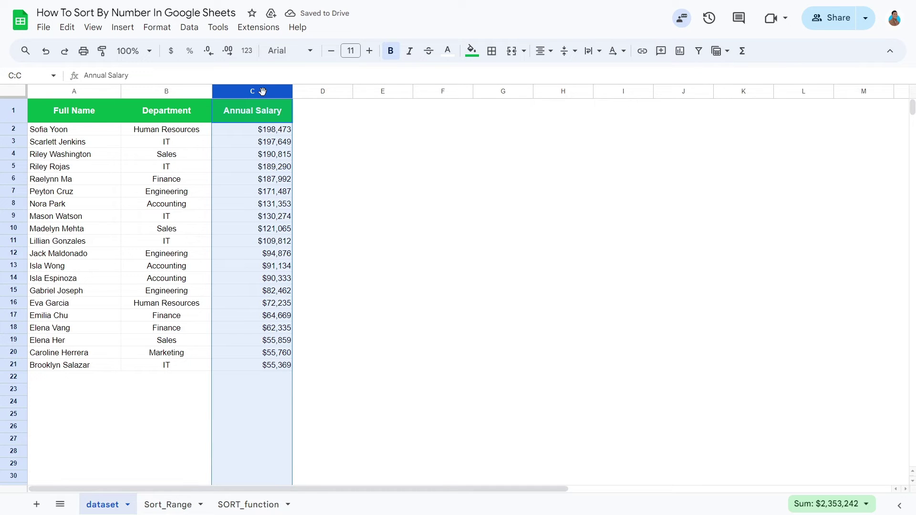
click(699, 52)
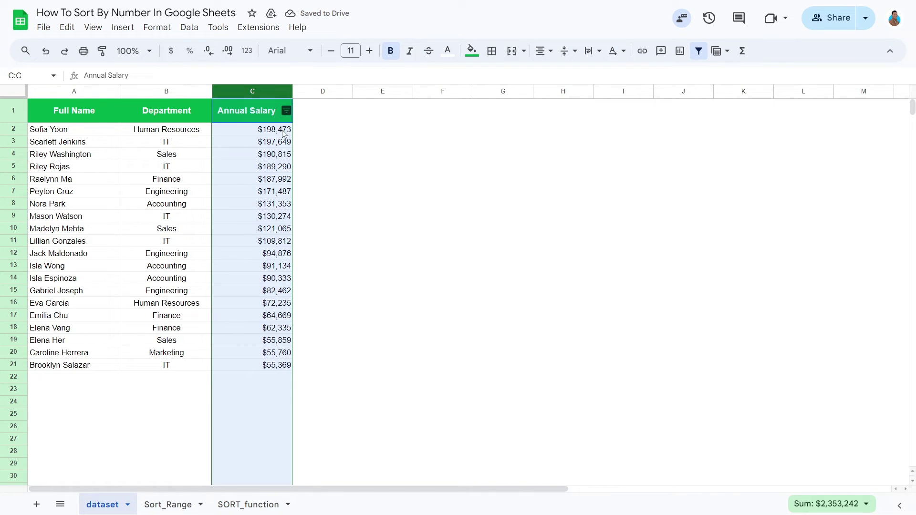
click(285, 111)
click(279, 148)
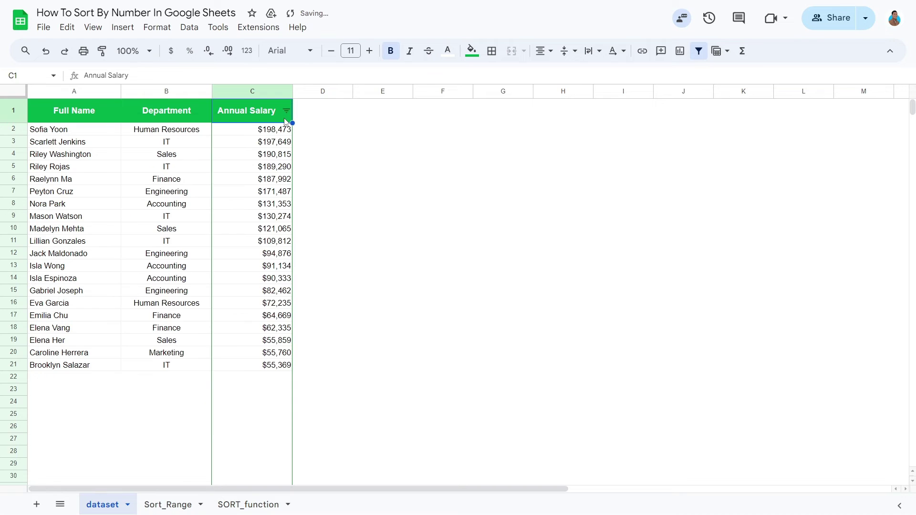
Sort only the Annual Salary column lowest to highest via its Sort A to Z option.
click(285, 112)
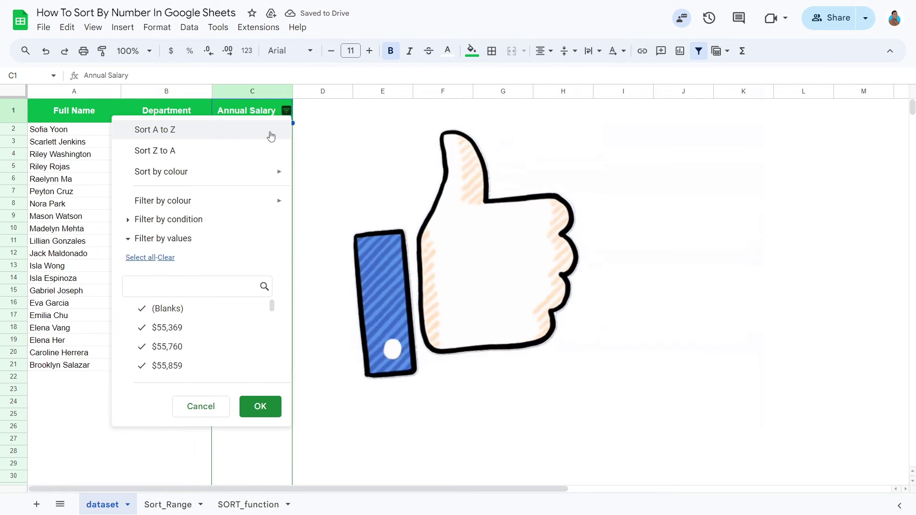
click(270, 132)
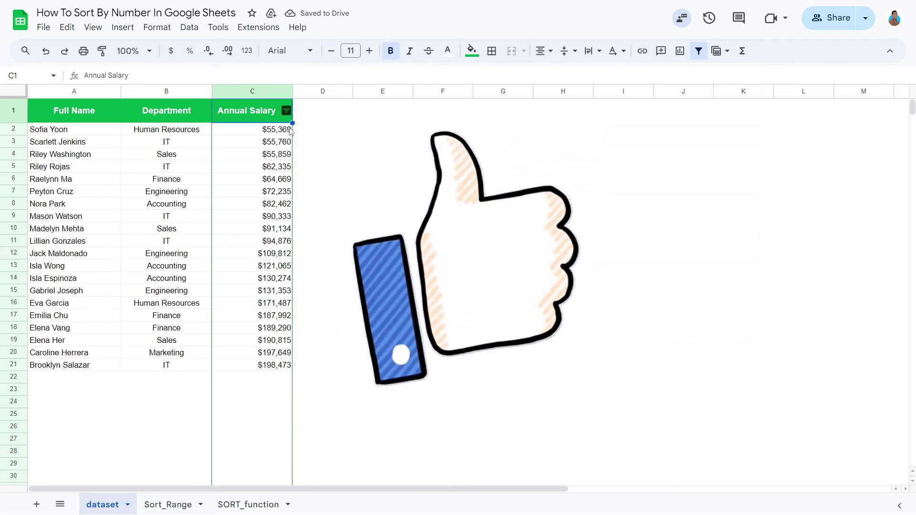
click(285, 111)
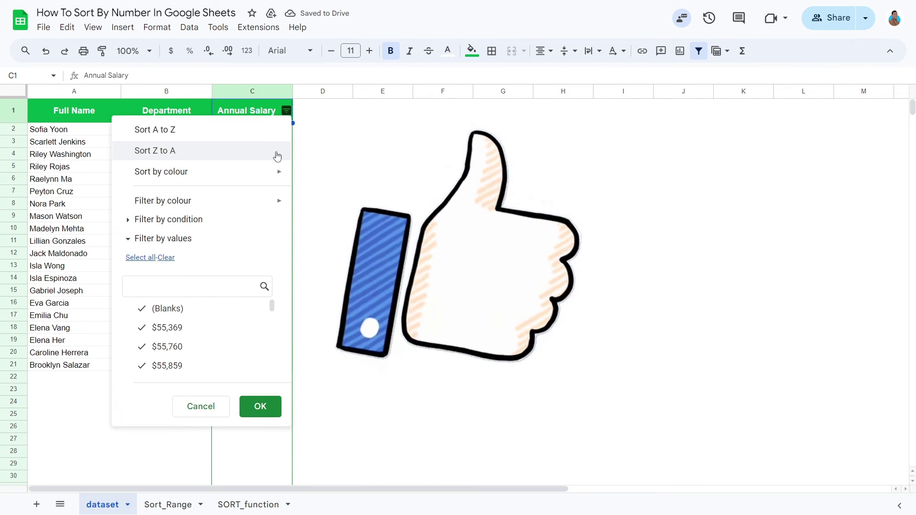